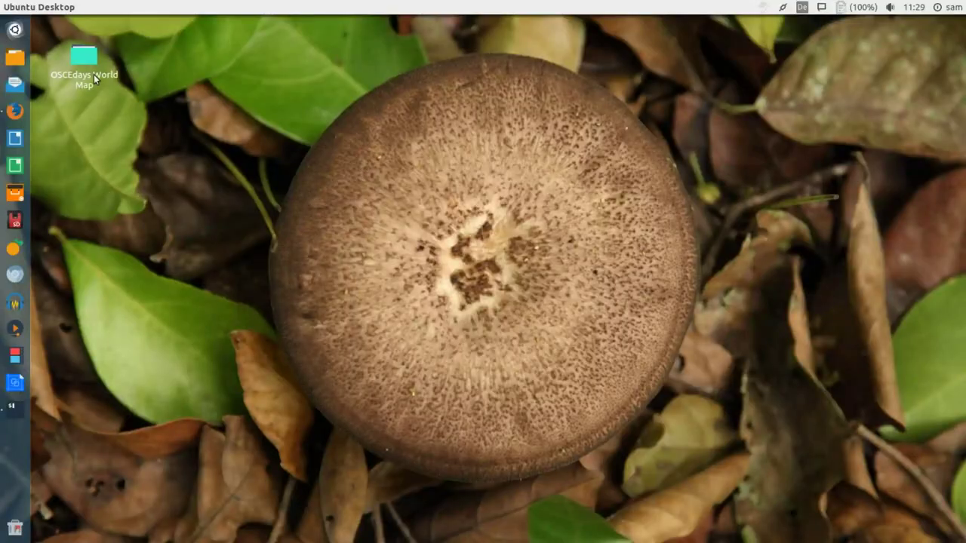
- Open the OSCEdays World Map folder on the desktop and look through its image file names
{"action": "double_click", "coordinate": [88, 59]}
{"action": "left_click_drag", "start_coordinate": [411, 197], "coordinate": [355, 73]}
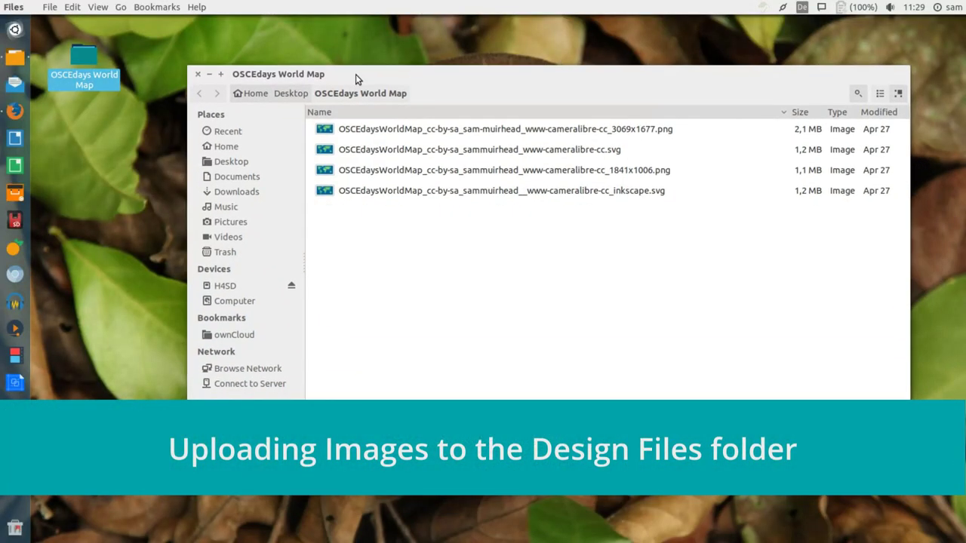
{"action": "left_click", "coordinate": [365, 133]}
{"action": "key", "text": "Down"}
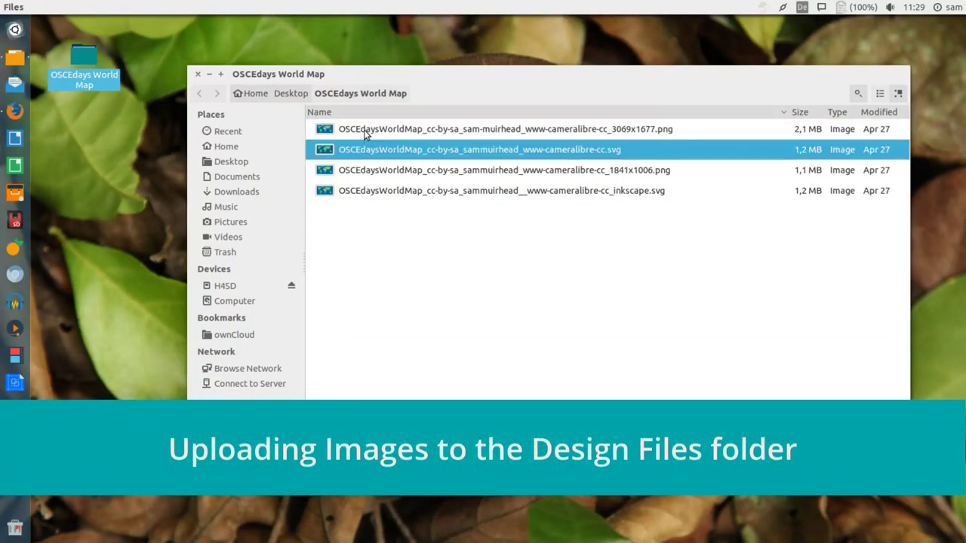
{"action": "key", "text": "Down"}
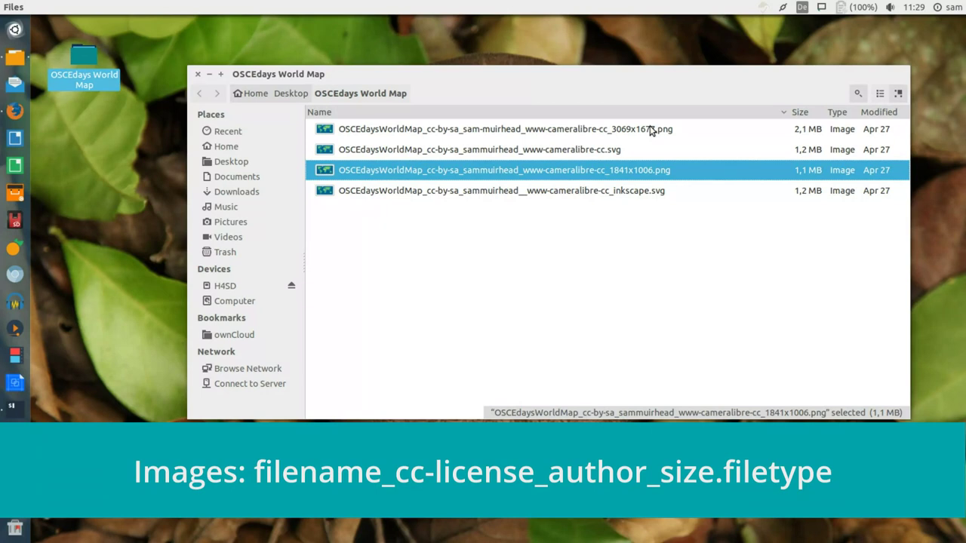
- Check the pixel dimensions of the 1841x1006 PNG world map in its image properties, and close the properties
{"action": "right_click", "coordinate": [634, 174]}
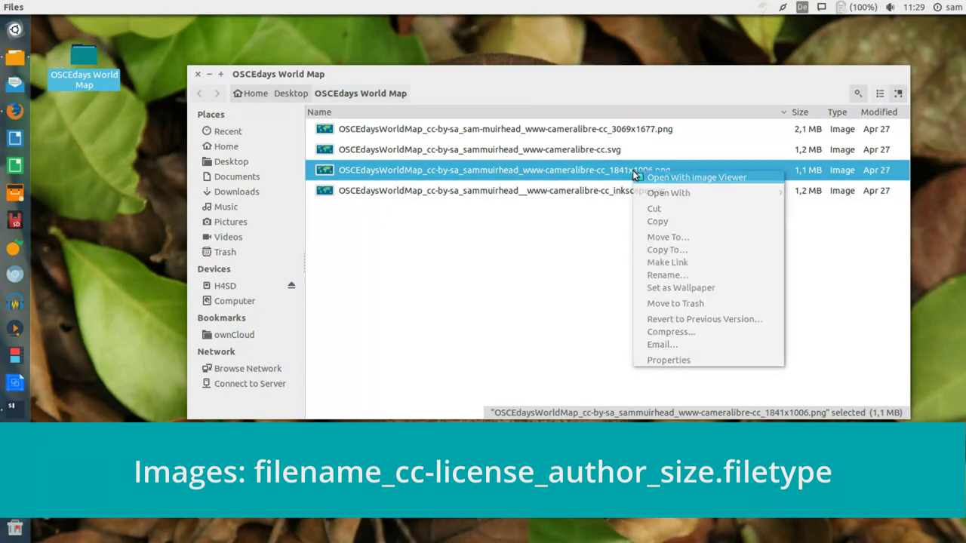
{"action": "left_click", "coordinate": [675, 361]}
{"action": "left_click", "coordinate": [440, 155]}
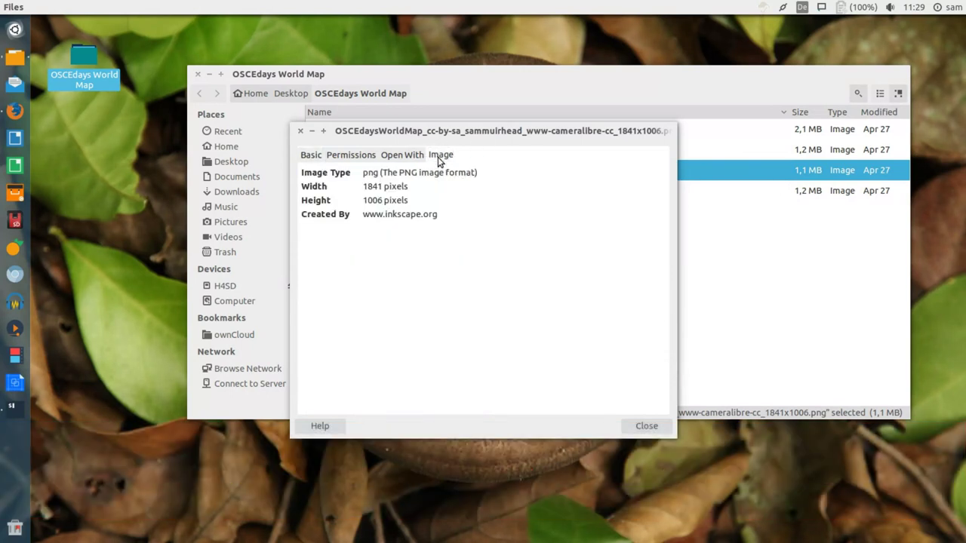
{"action": "left_click", "coordinate": [644, 422]}
- Highlight the two SVG world map files together to compare their names, and clear the selection
{"action": "left_click", "coordinate": [586, 151]}
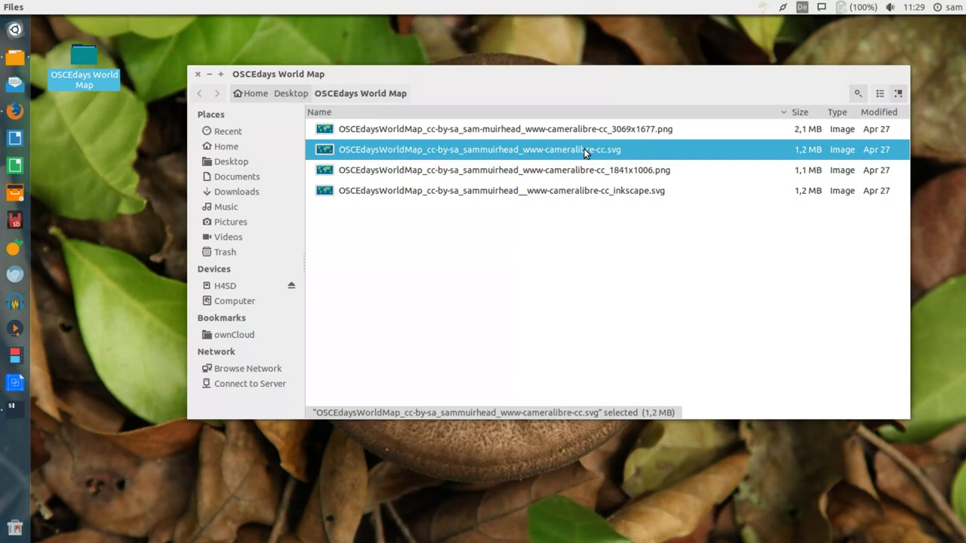
{"action": "left_click", "coordinate": [615, 194], "text": "ctrl"}
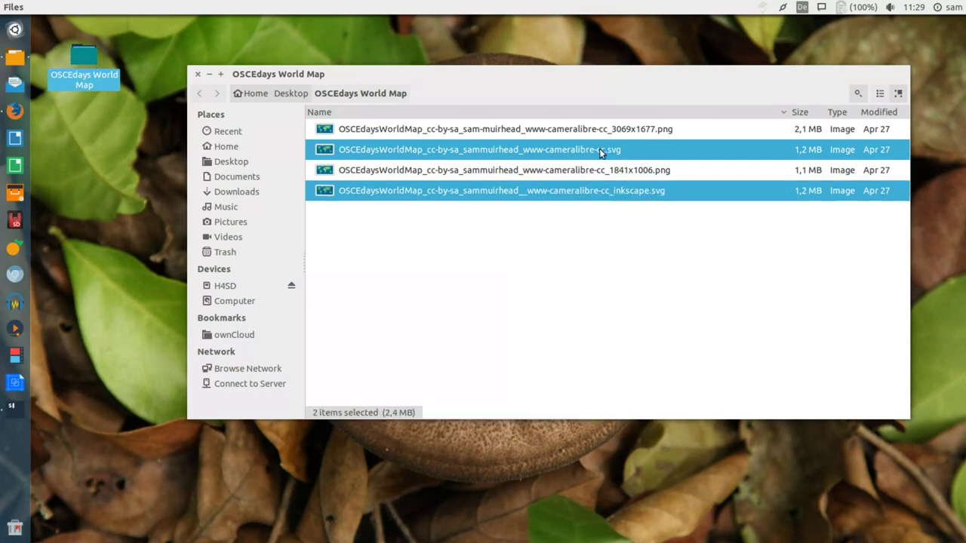
{"action": "left_click", "coordinate": [638, 231]}
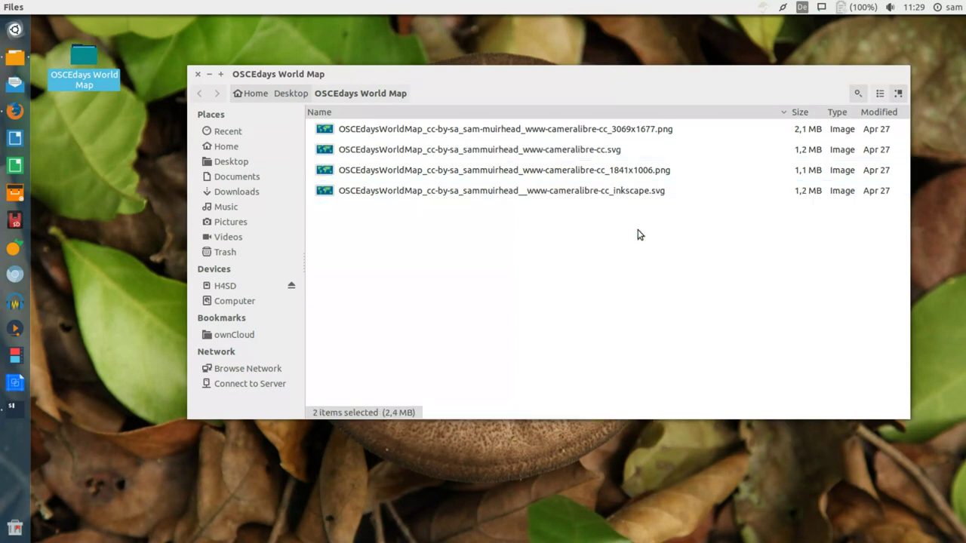
- Inspect the editable paths of the world map's inkscape.svg source file in Inkscape, and return to the folder
{"action": "double_click", "coordinate": [581, 192]}
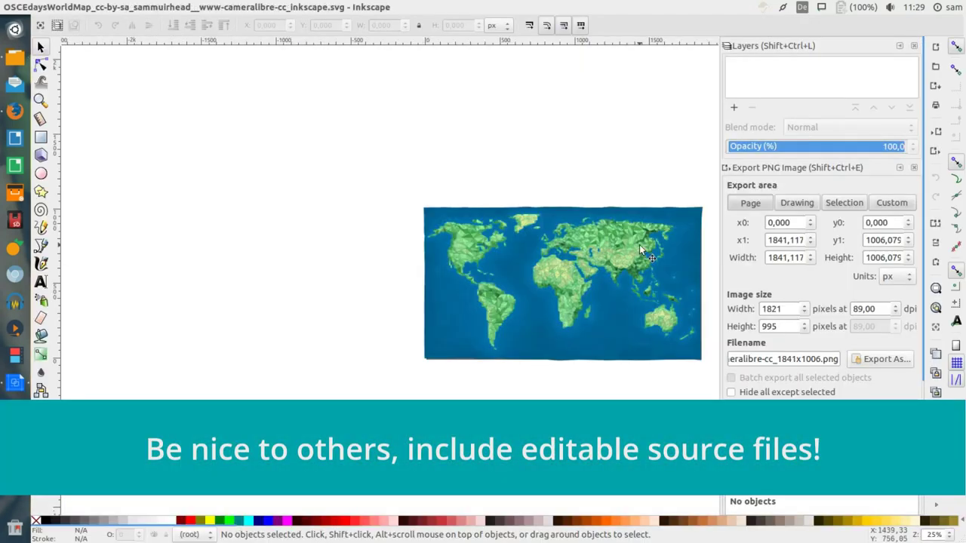
{"action": "scroll", "coordinate": [612, 279], "scroll_direction": "up", "scroll_amount": 3}
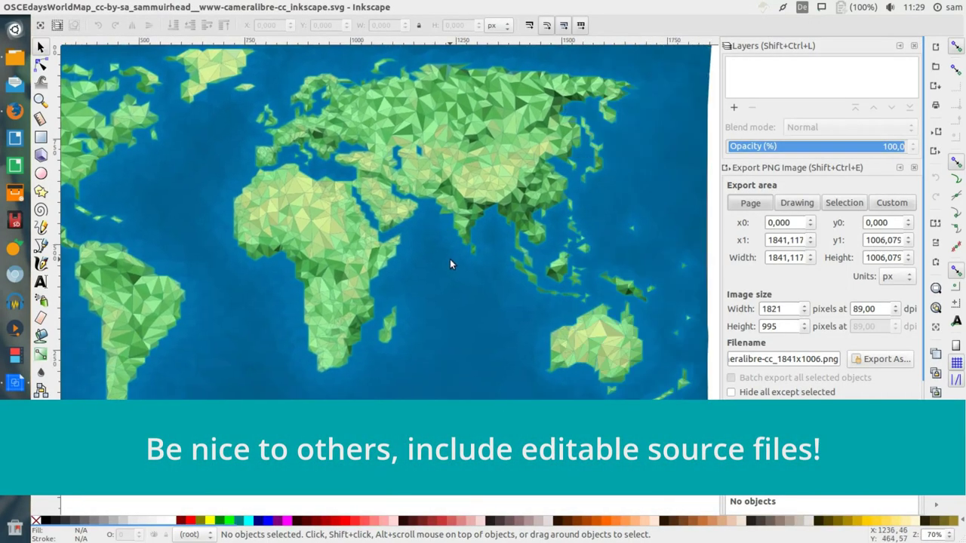
{"action": "left_click", "coordinate": [450, 259]}
{"action": "key", "text": "n"}
{"action": "left_click", "coordinate": [483, 265]}
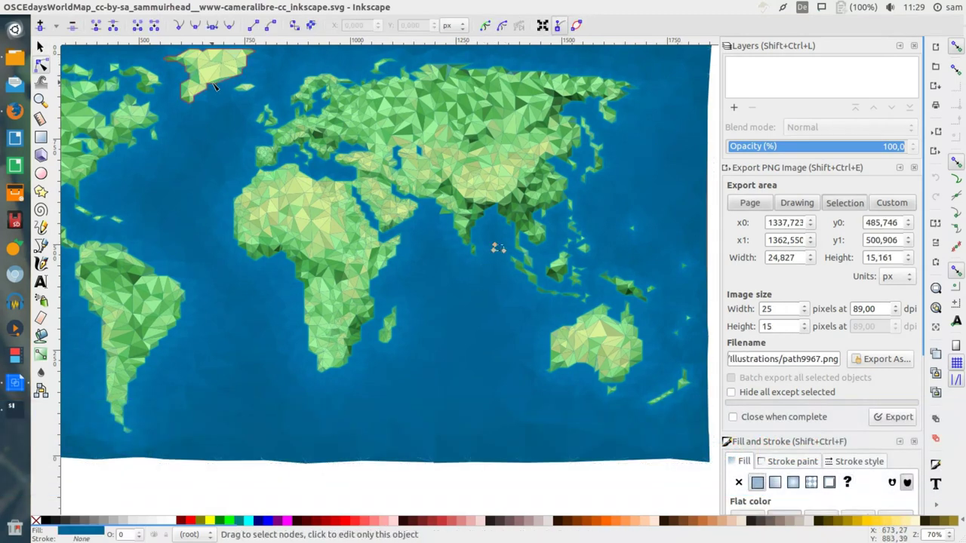
{"action": "left_click", "coordinate": [11, 7]}
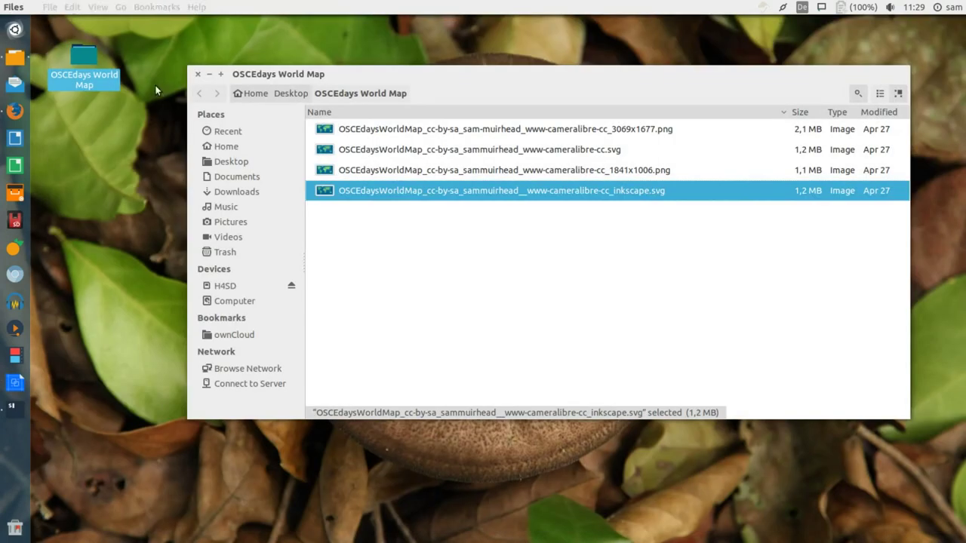
{"action": "left_click", "coordinate": [422, 224]}
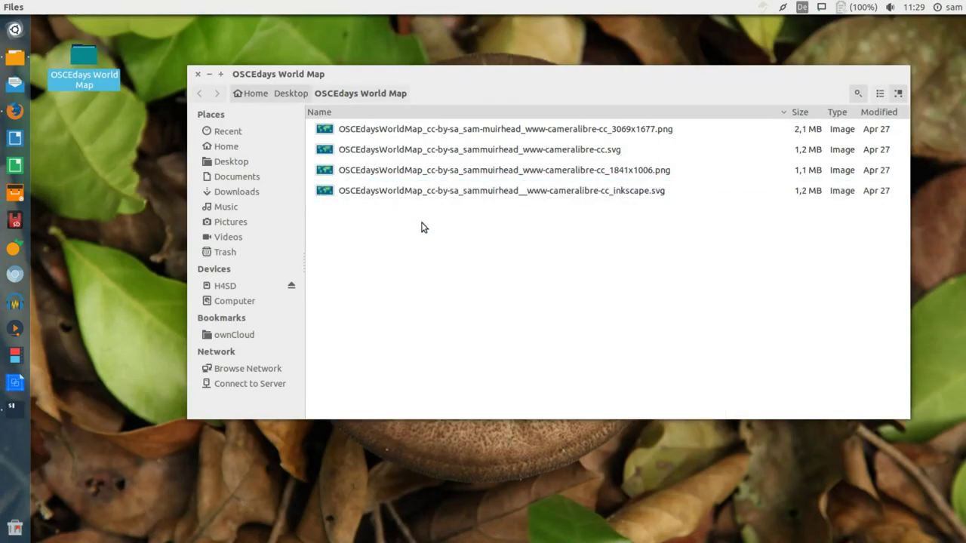
- Switch to Firefox and log in to cloud.oscedays.org with the account's username and password
{"action": "key", "text": "alt+Tab"}
{"action": "key", "text": "alt+Tab"}
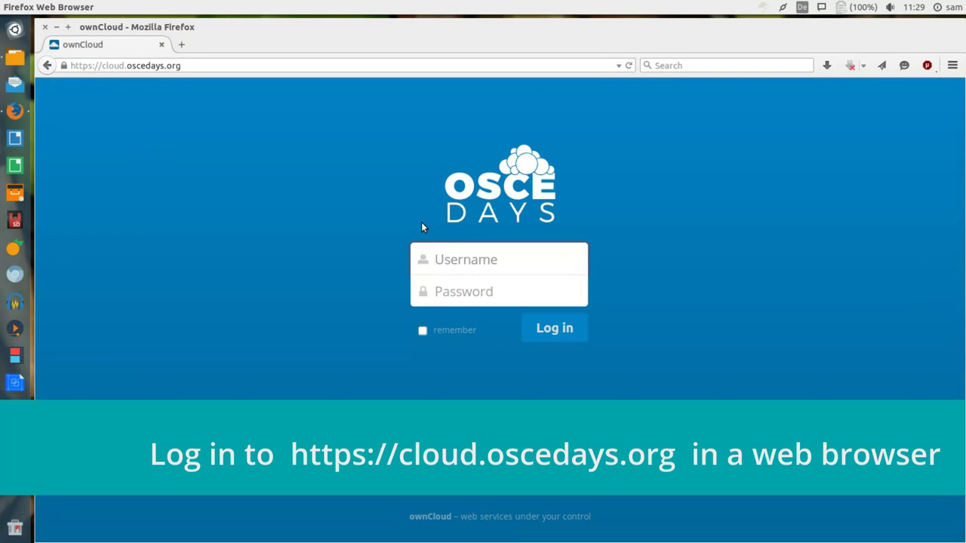
{"action": "type", "text": "sam"}
{"action": "key", "text": "Tab"}
{"action": "type", "text": "*******"}
{"action": "key", "text": "Return"}
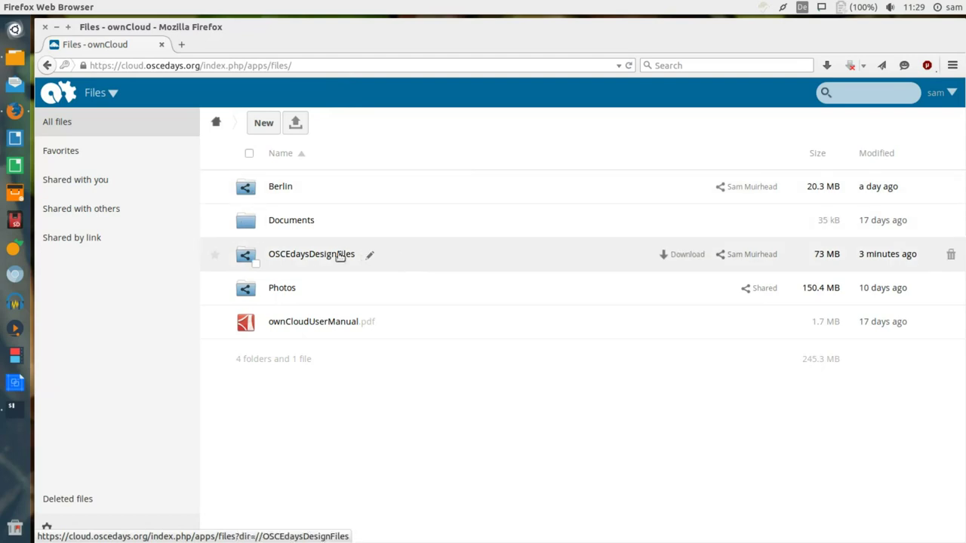
- Upload all four files from the desktop's OSCEdays World Map folder to the Illustrations folder in OSCEdaysDesignFiles
{"action": "left_click", "coordinate": [310, 258]}
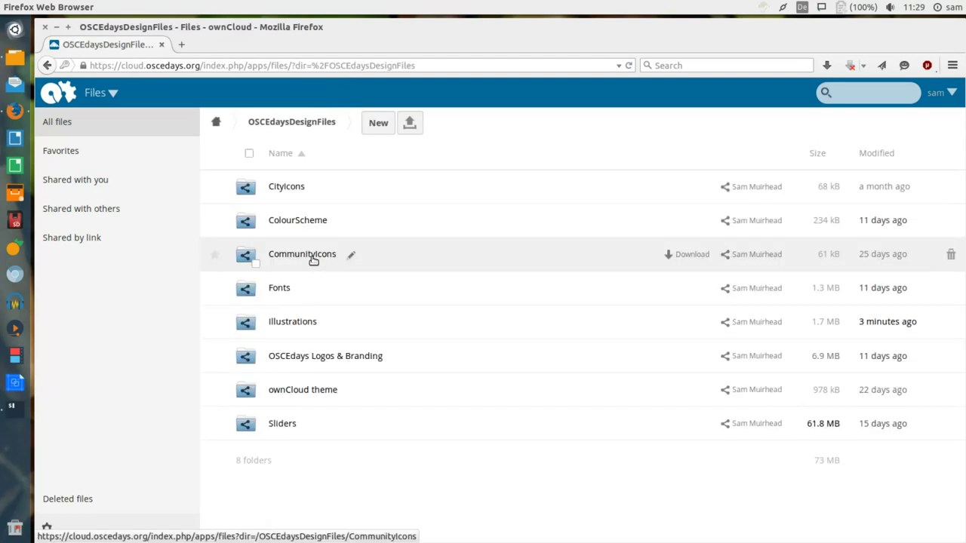
{"action": "left_click", "coordinate": [303, 326]}
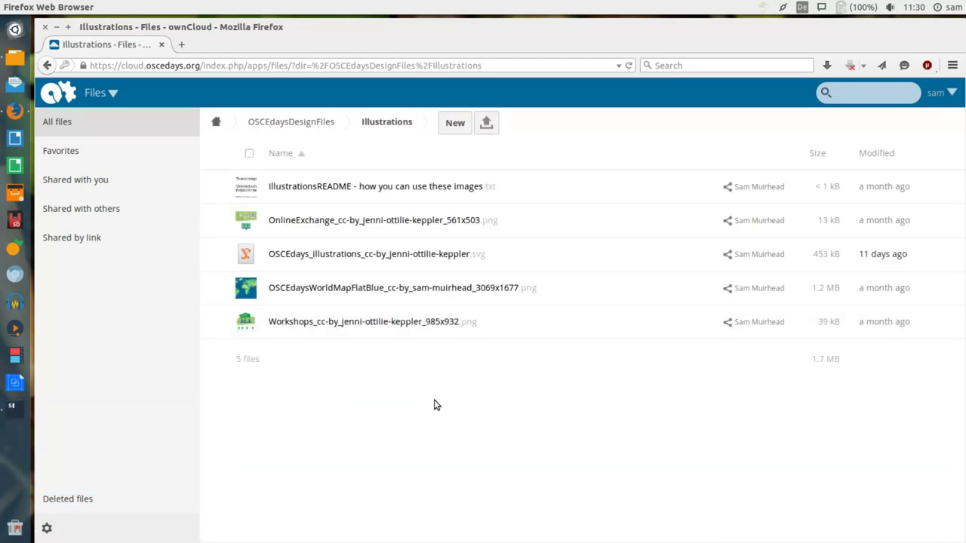
{"action": "left_click", "coordinate": [488, 123]}
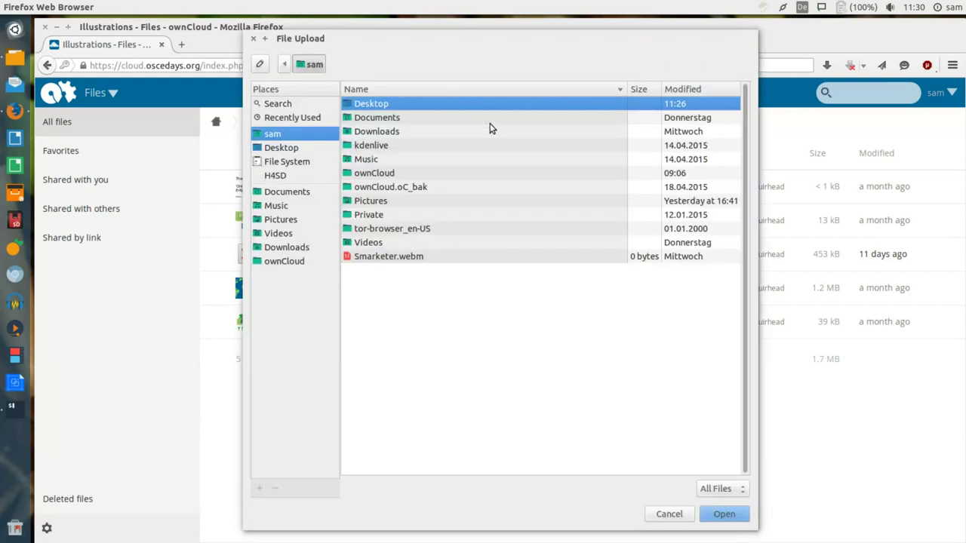
{"action": "double_click", "coordinate": [366, 106]}
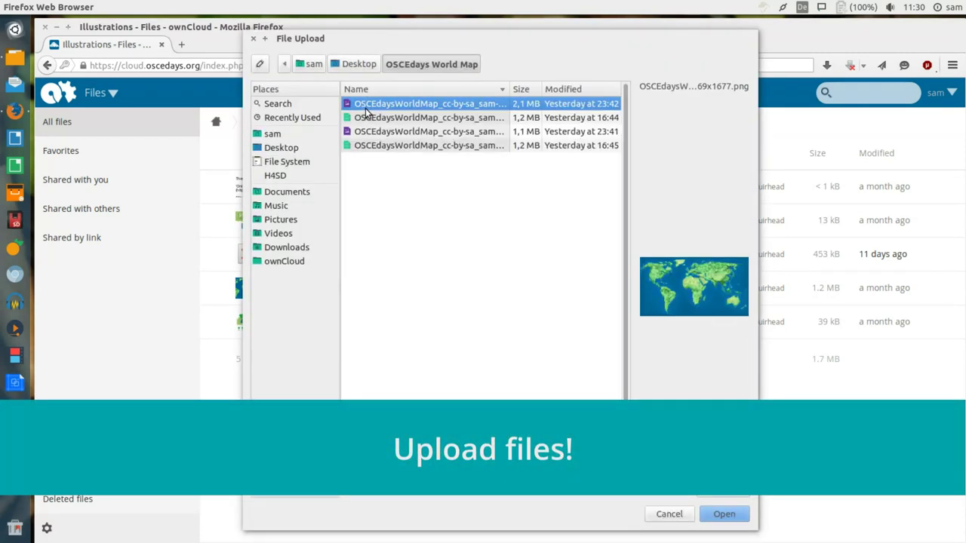
{"action": "key", "text": "shift+Down"}
{"action": "key", "text": "shift+Down"}
{"action": "key", "text": "shift+Down"}
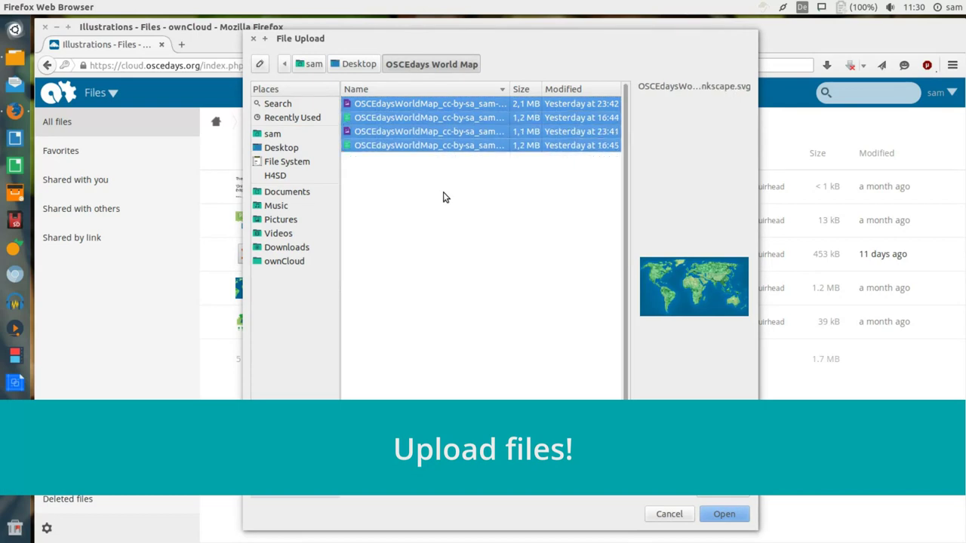
{"action": "left_click", "coordinate": [728, 515]}
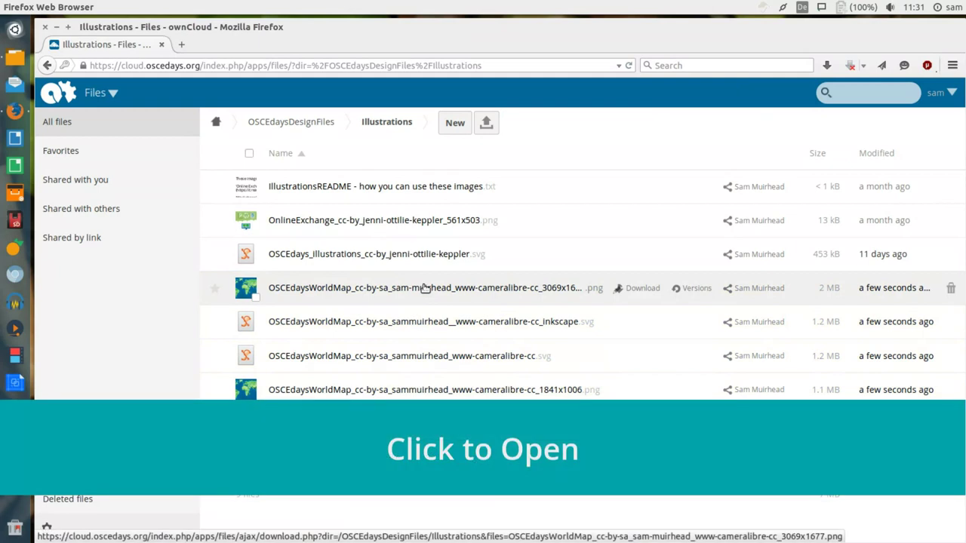
- Preview the uploaded OSCEdaysWorldMap 3069x1677 PNG, and close the preview
{"action": "left_click", "coordinate": [276, 289]}
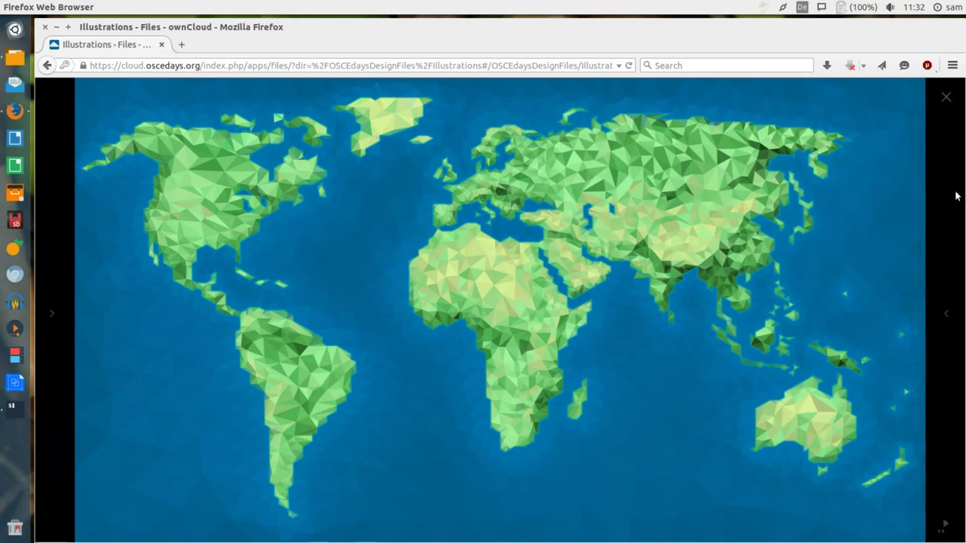
{"action": "left_click", "coordinate": [946, 99]}
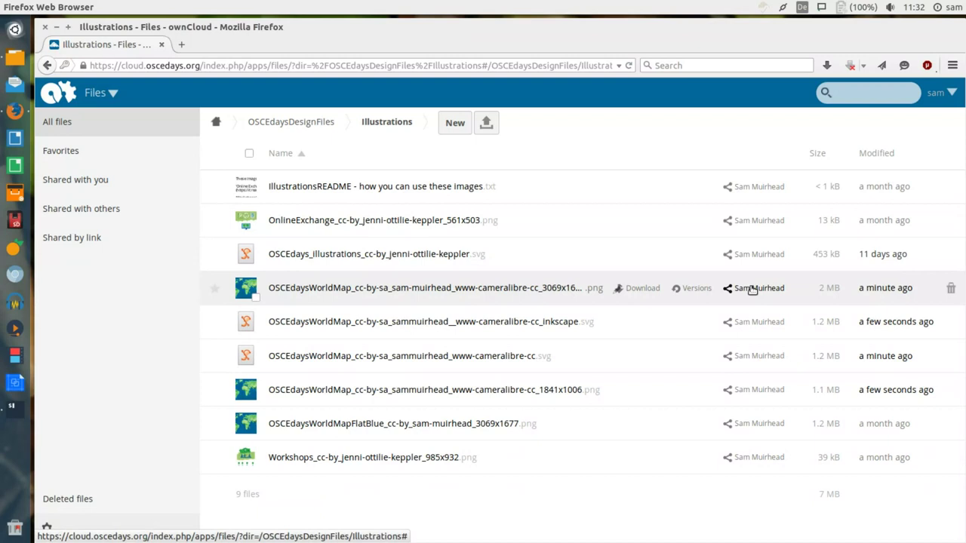
- Try to share the uploaded OSCEdaysWorldMap 3069x1677 PNG with the Berlin group
{"action": "left_click", "coordinate": [752, 290]}
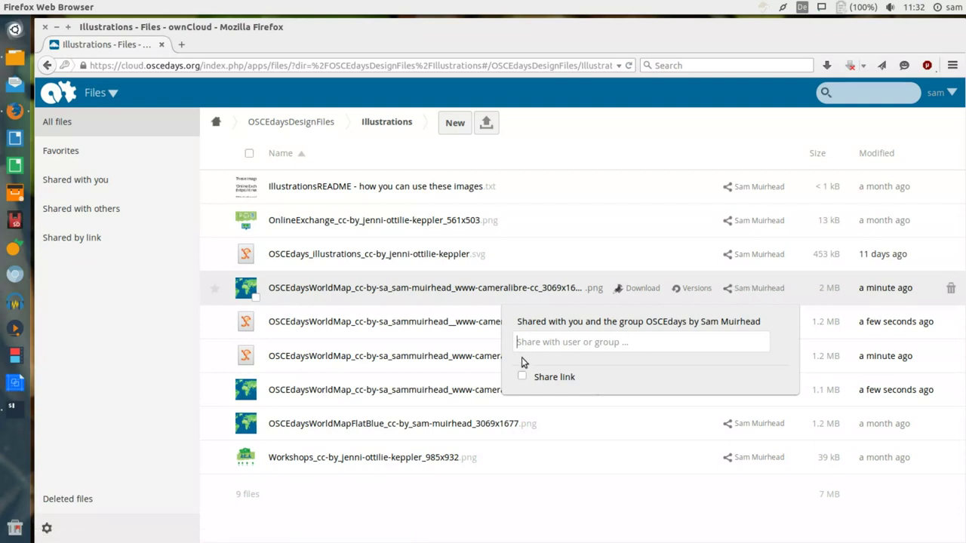
{"action": "type", "text": "Be"}
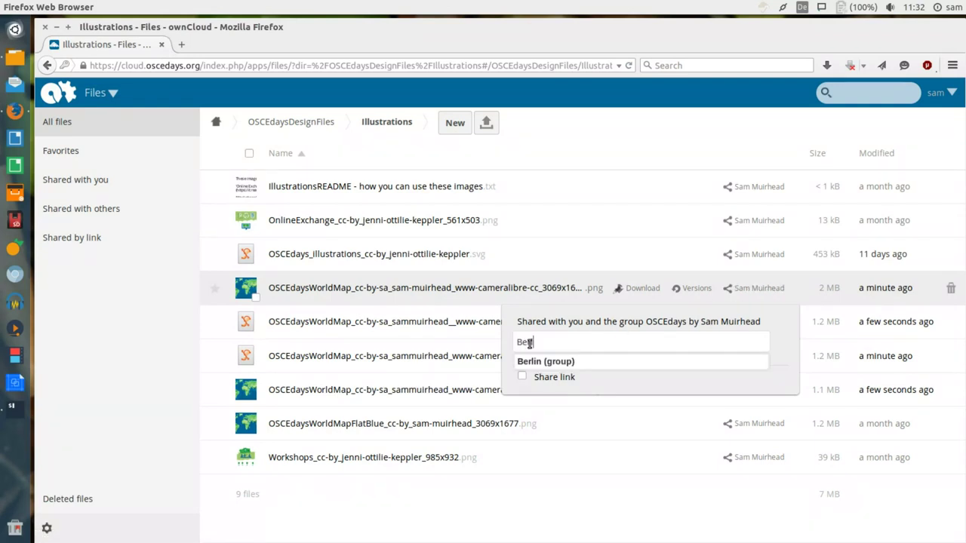
{"action": "type", "text": "rl"}
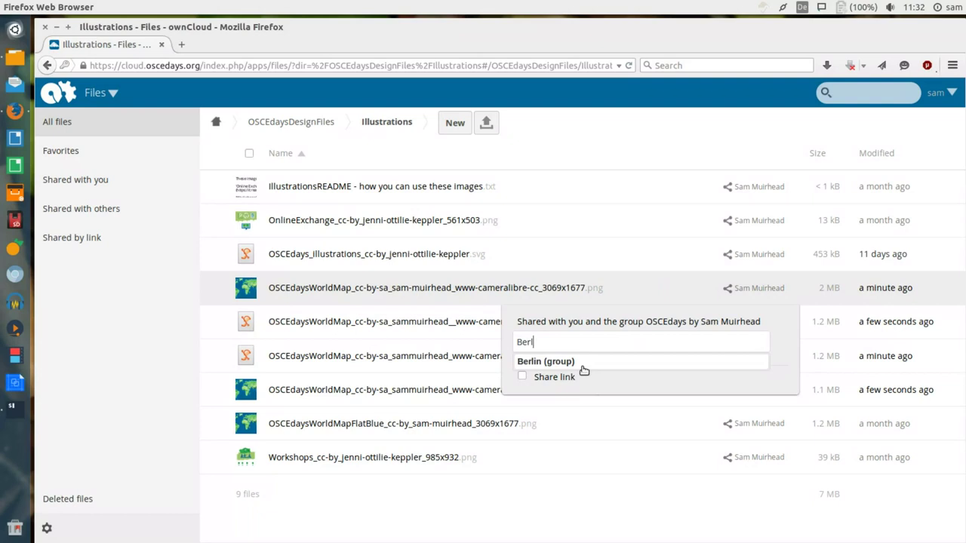
{"action": "left_click", "coordinate": [582, 366]}
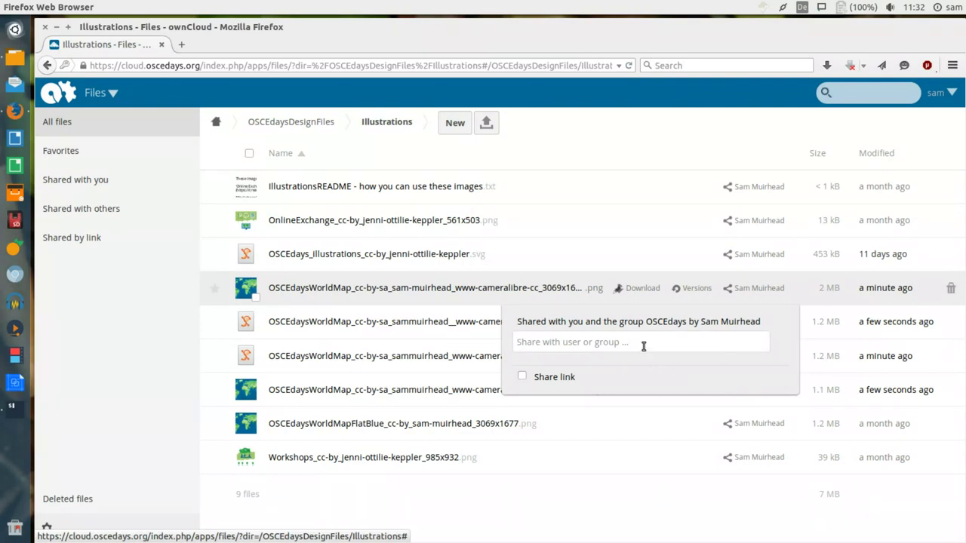
- Create a share link for the uploaded OSCEdaysWorldMap 3069x1677 PNG, copy it, and close the sharing options
{"action": "left_click", "coordinate": [523, 376]}
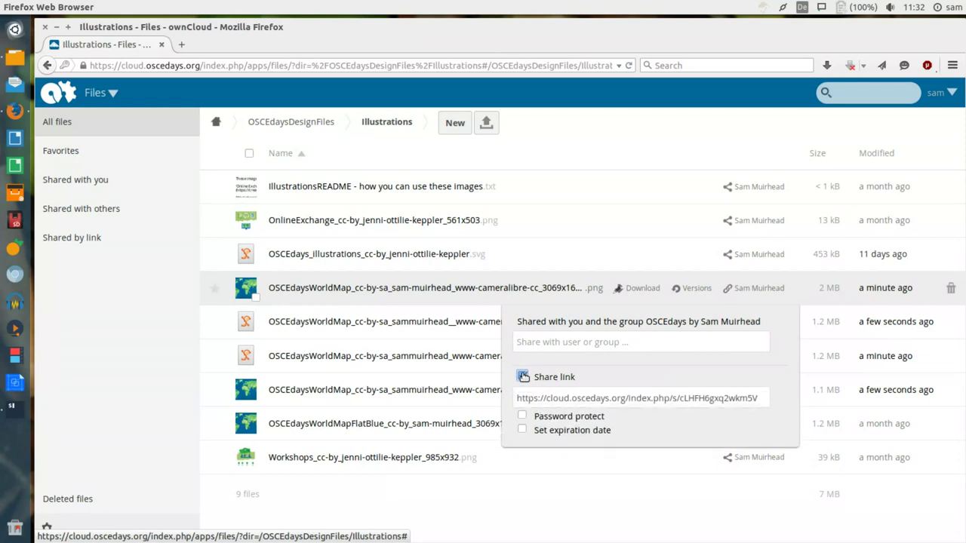
{"action": "left_click", "coordinate": [573, 400]}
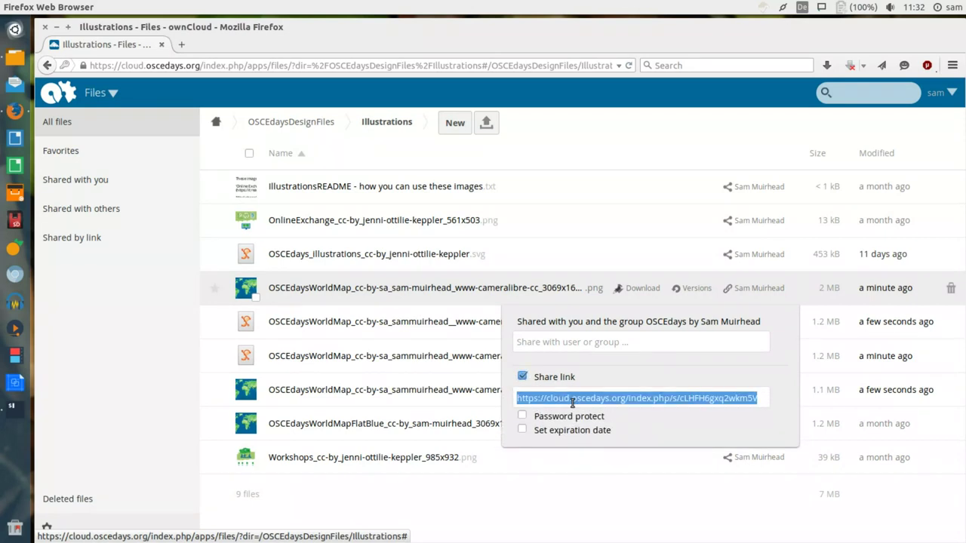
{"action": "right_click", "coordinate": [573, 401]}
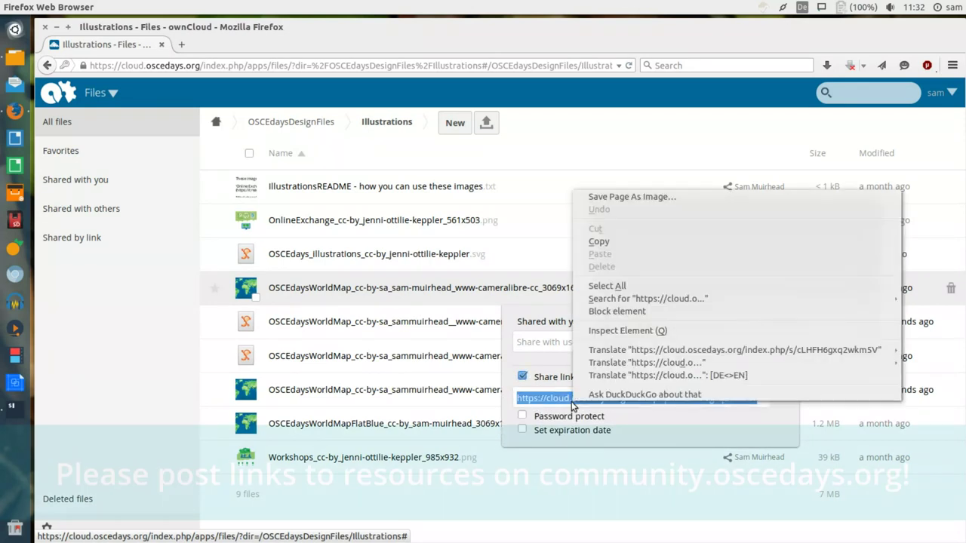
{"action": "left_click", "coordinate": [609, 244]}
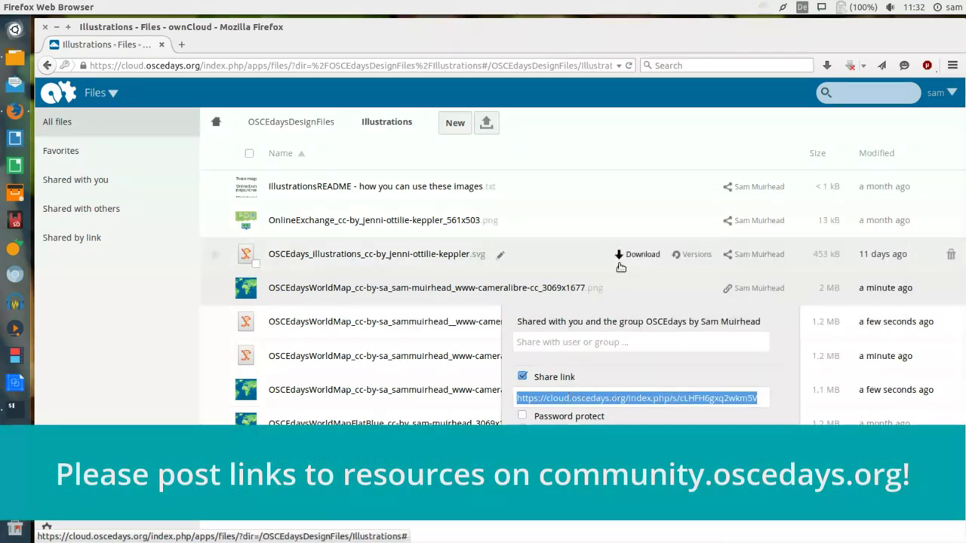
{"action": "left_click", "coordinate": [716, 511]}
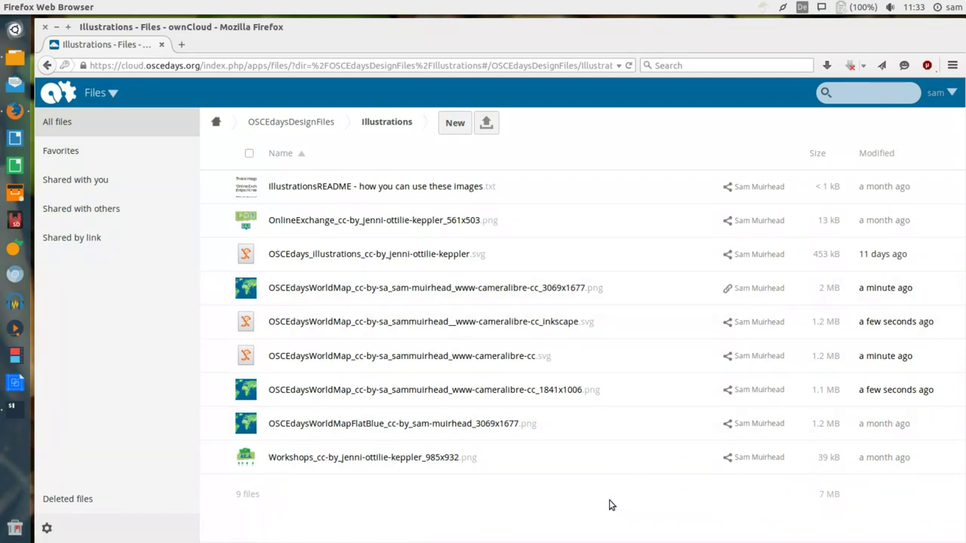
- View the sharing options of the Illustrations folder in OSCEdaysDesignFiles, and close them
{"action": "left_click", "coordinate": [305, 123]}
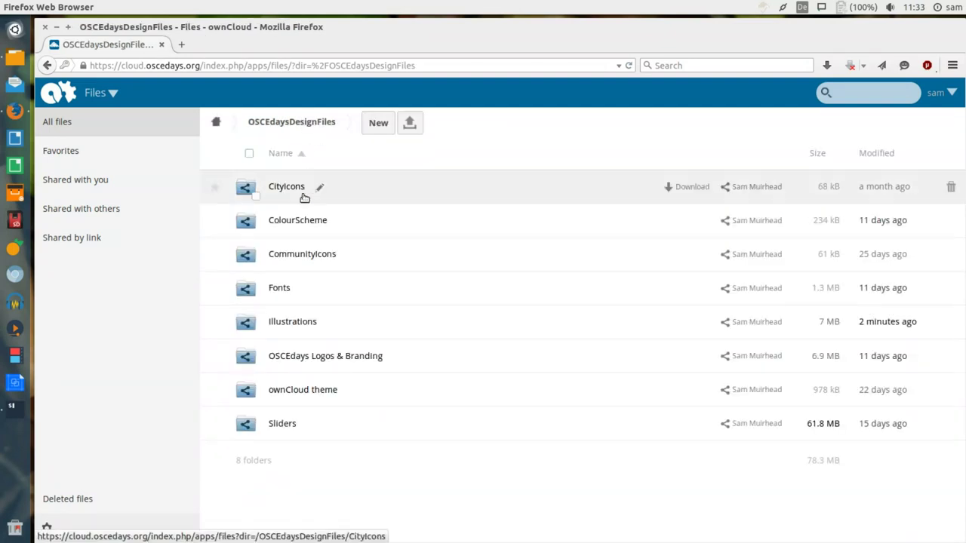
{"action": "left_click", "coordinate": [753, 323]}
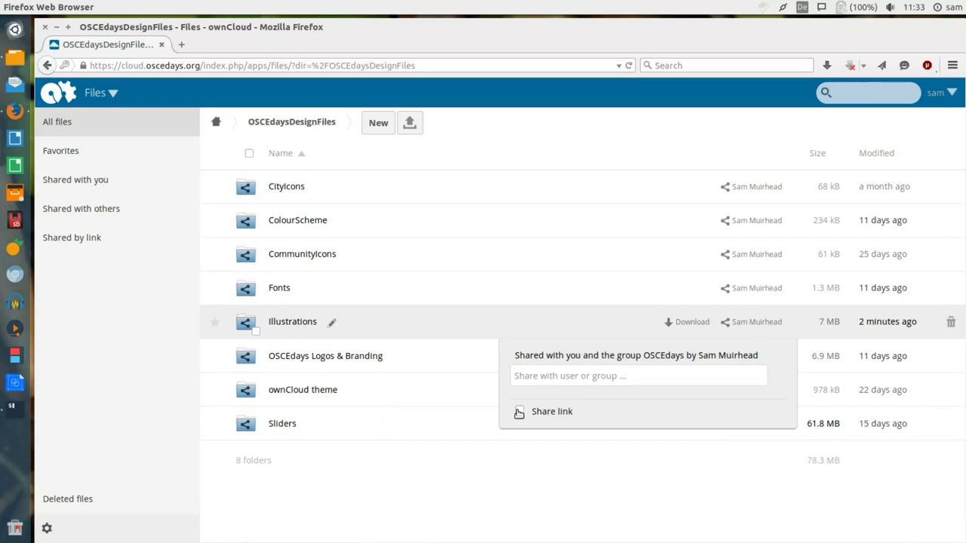
{"action": "left_click", "coordinate": [261, 126]}
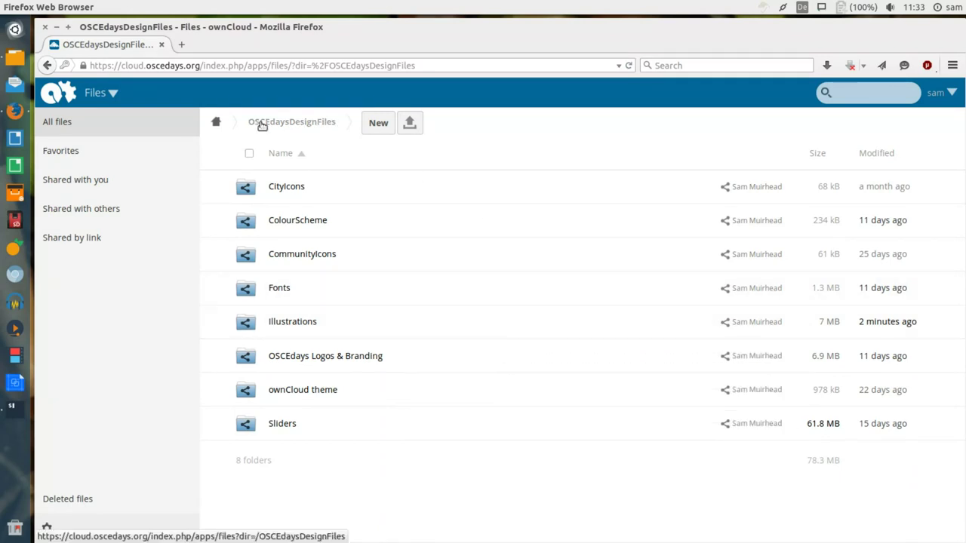
- Create a share link for the top-level OSCEdaysDesignFiles folder, remove the link again, and close the sharing options
{"action": "left_click", "coordinate": [217, 123]}
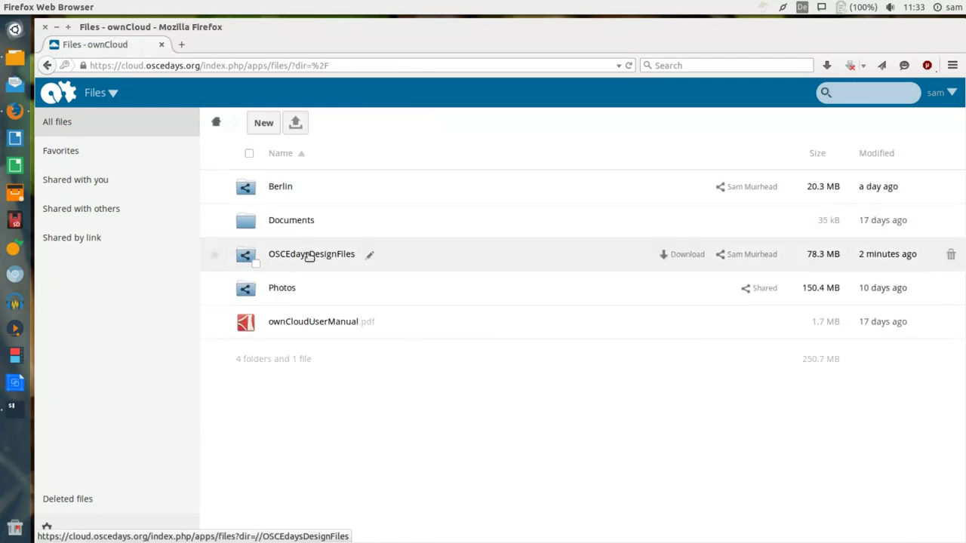
{"action": "left_click", "coordinate": [747, 256]}
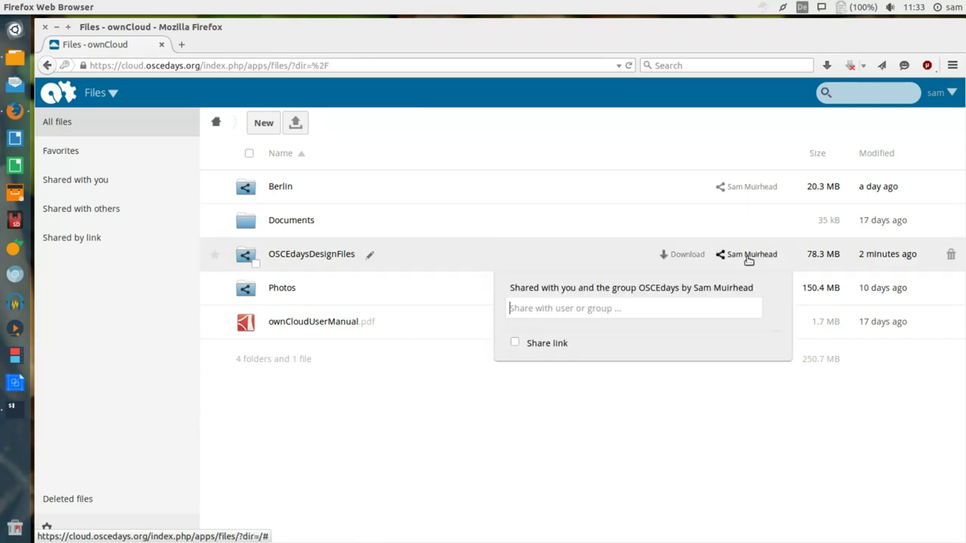
{"action": "left_click", "coordinate": [515, 344]}
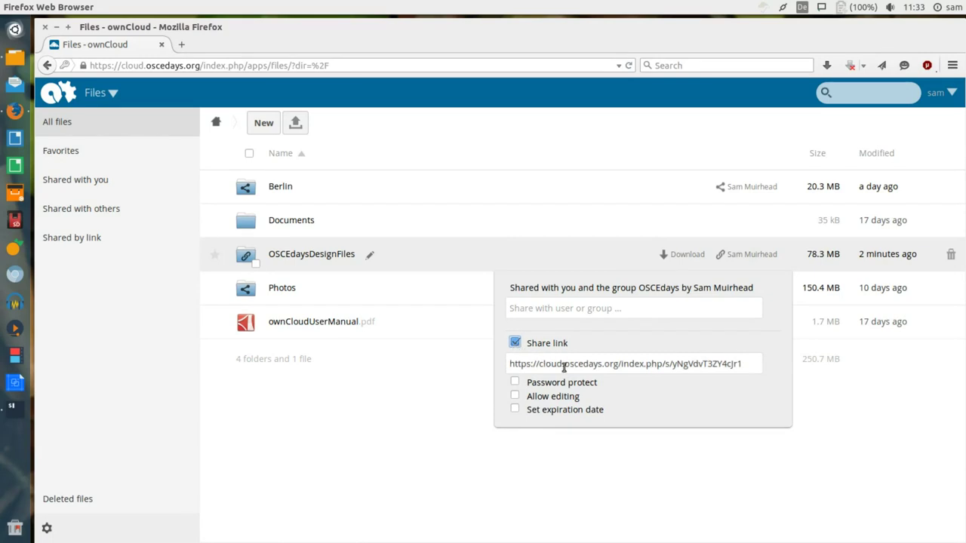
{"action": "left_click", "coordinate": [516, 343]}
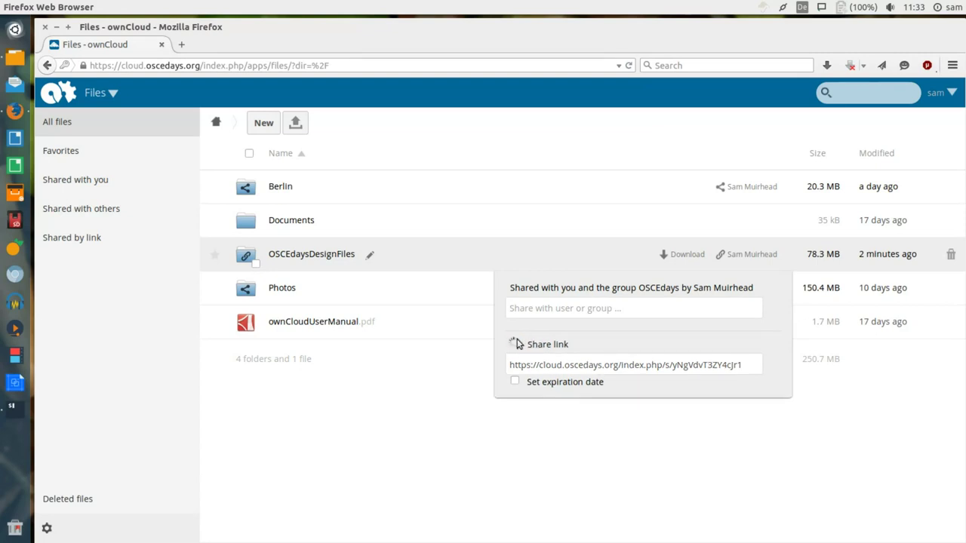
{"action": "left_click", "coordinate": [453, 395]}
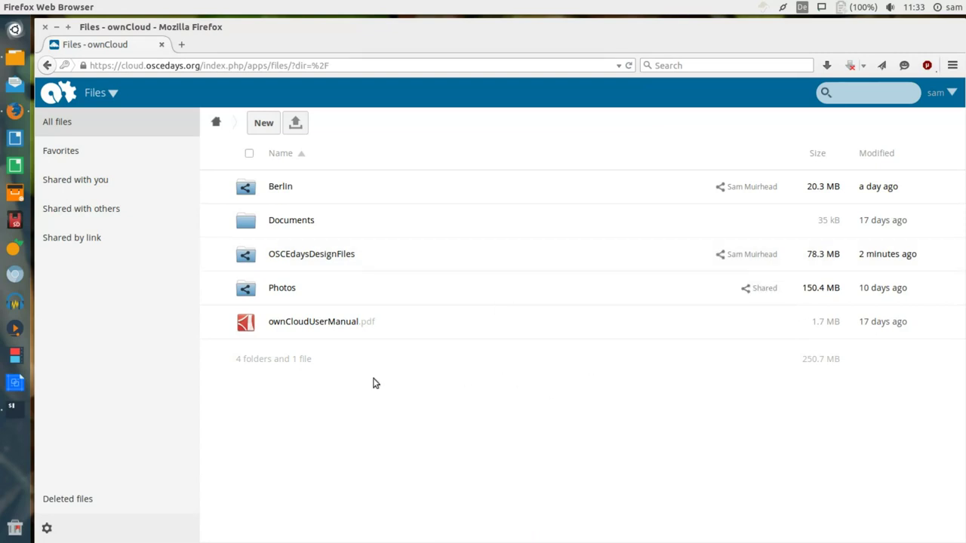
- Close the browser and the world map folder, and open OSCEdaysDesignFiles/Illustrations inside the local ownCloud folder in the file manager
{"action": "left_click", "coordinate": [47, 27]}
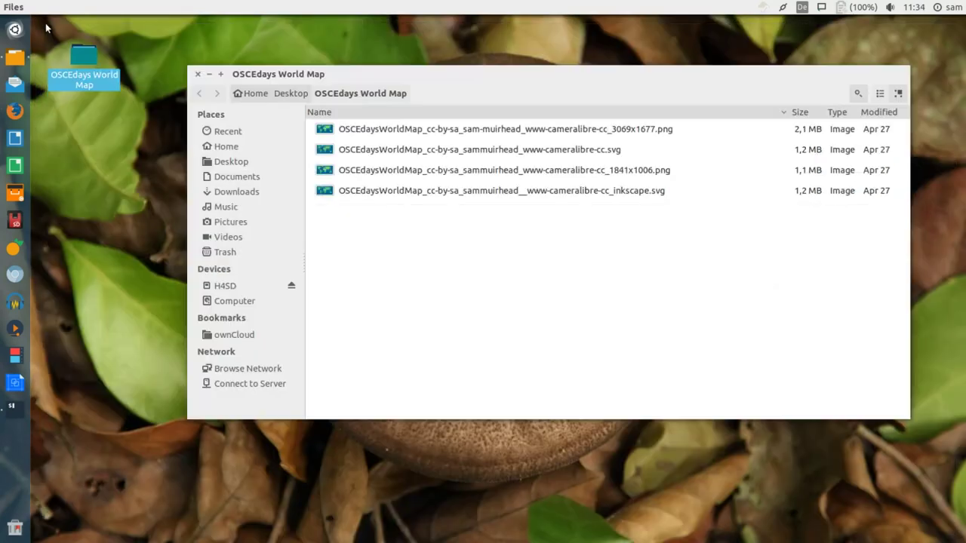
{"action": "left_click", "coordinate": [198, 75]}
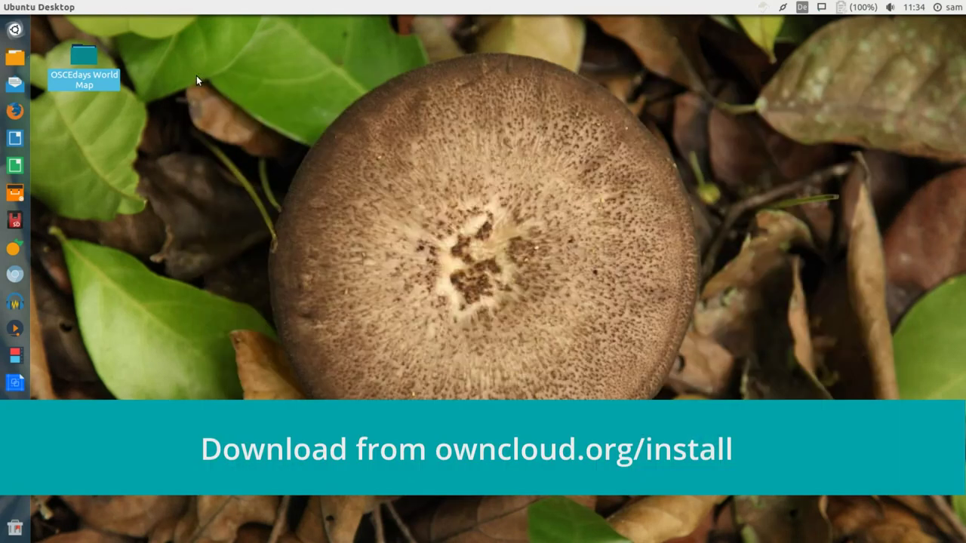
{"action": "left_click", "coordinate": [14, 59]}
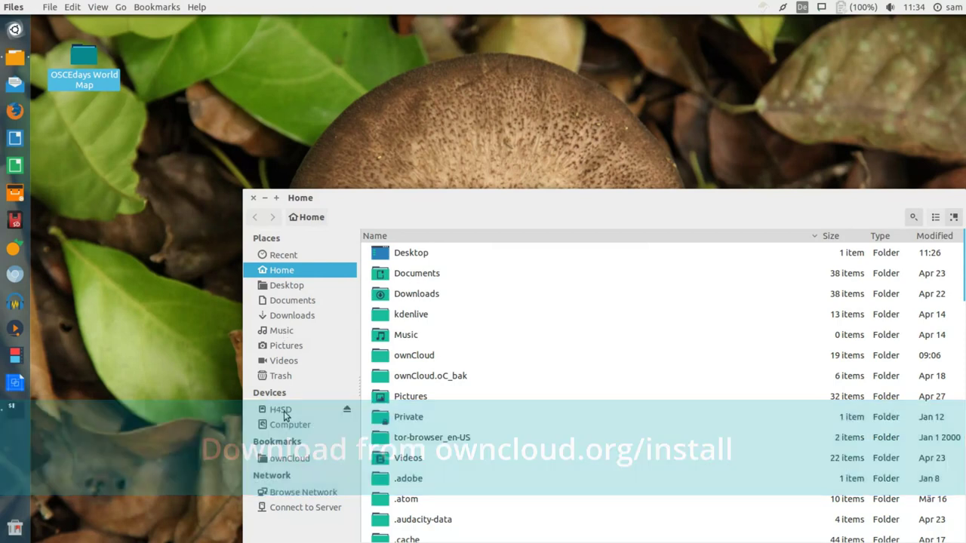
{"action": "left_click", "coordinate": [286, 456]}
{"action": "left_click_drag", "start_coordinate": [417, 202], "coordinate": [322, 97]}
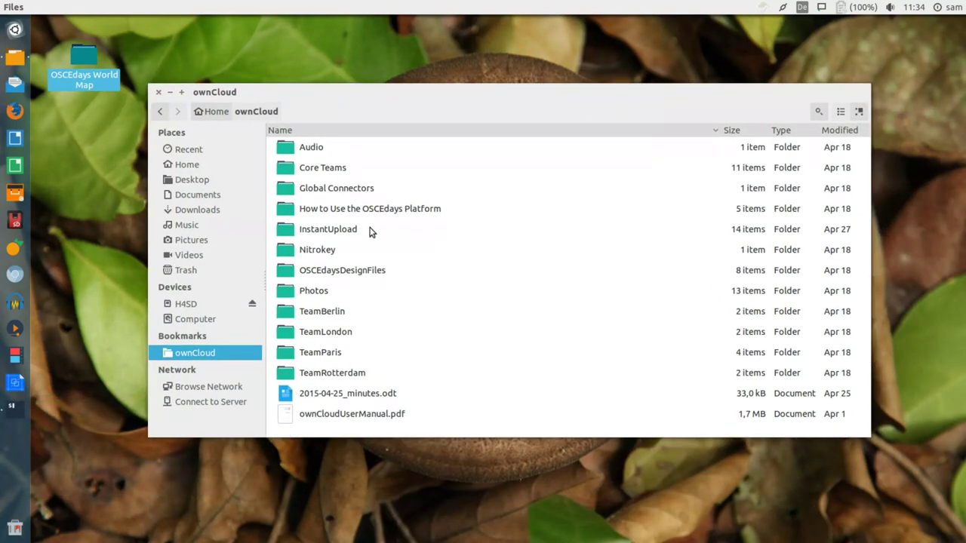
{"action": "double_click", "coordinate": [352, 272]}
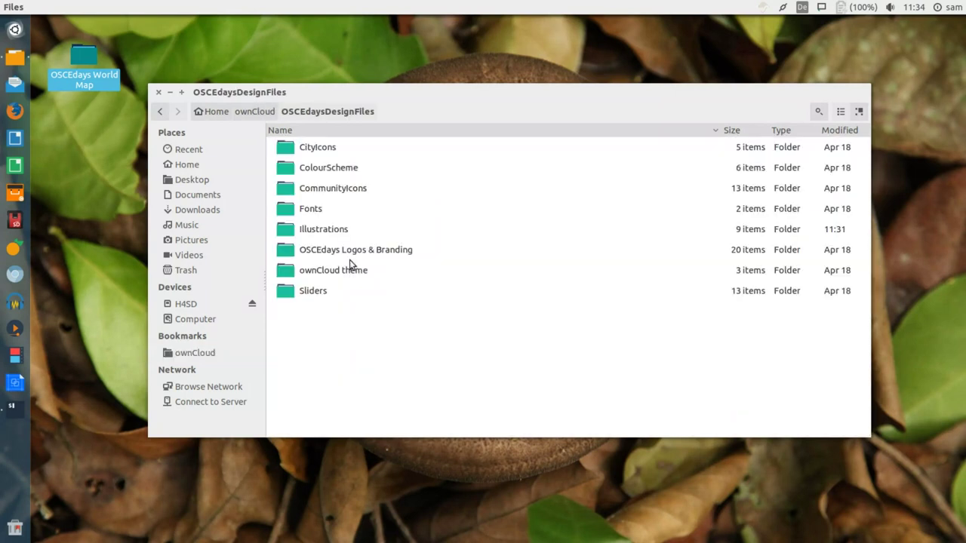
{"action": "double_click", "coordinate": [335, 231]}
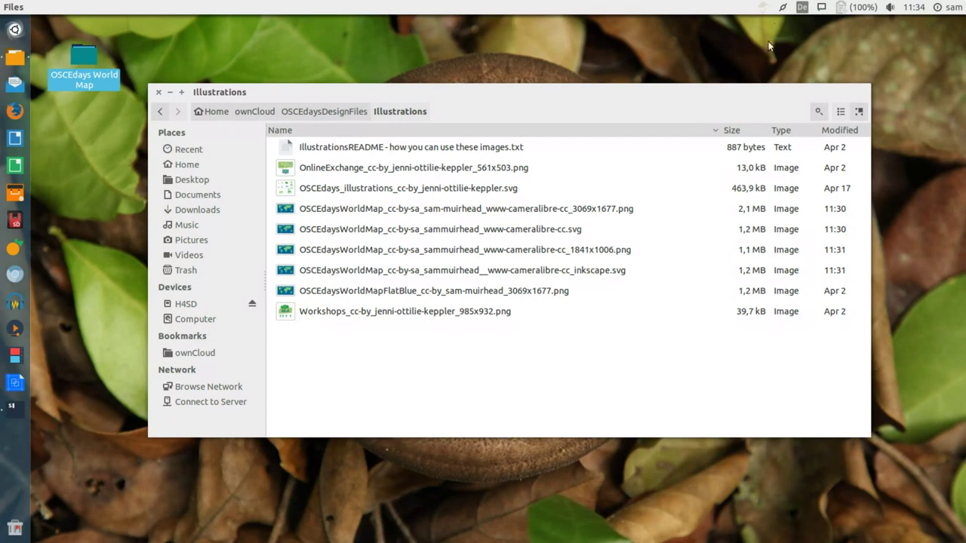
- View the ownCloud desktop client's sync status and options, and close them
{"action": "left_click", "coordinate": [763, 7]}
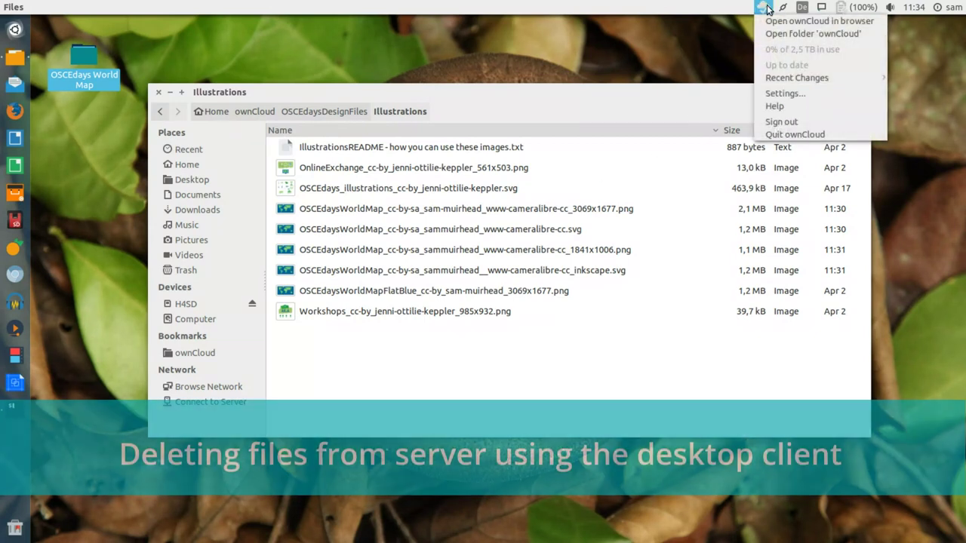
{"action": "left_click", "coordinate": [767, 8]}
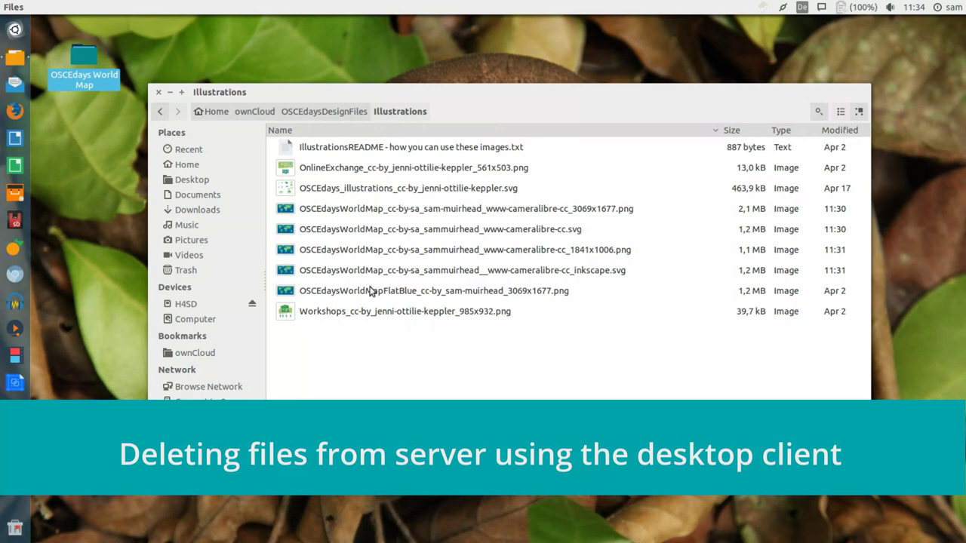
- Delete the four OSCEdaysWorldMap PNG and SVG files from the local Illustrations folder, keeping the FlatBlue version
{"action": "left_click", "coordinate": [392, 270]}
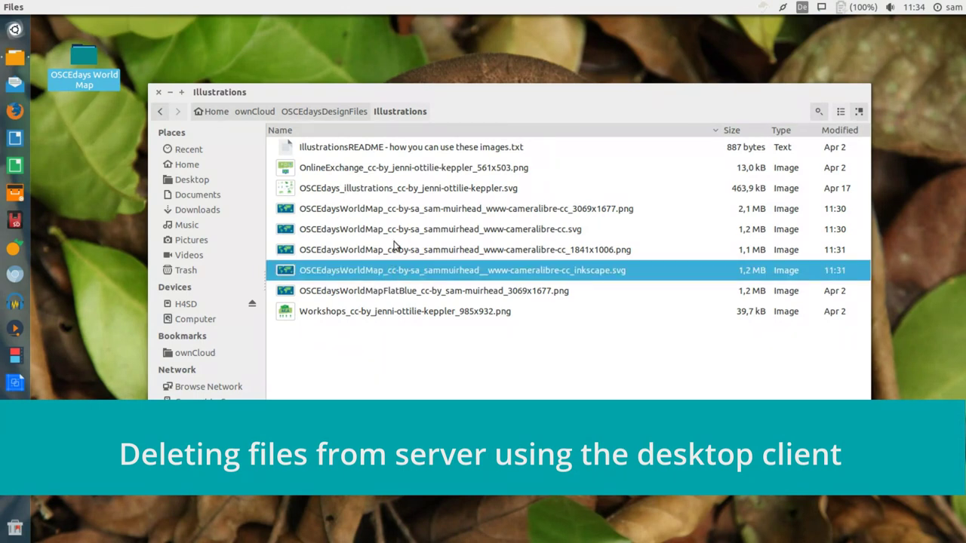
{"action": "left_click", "coordinate": [400, 211], "text": "shift"}
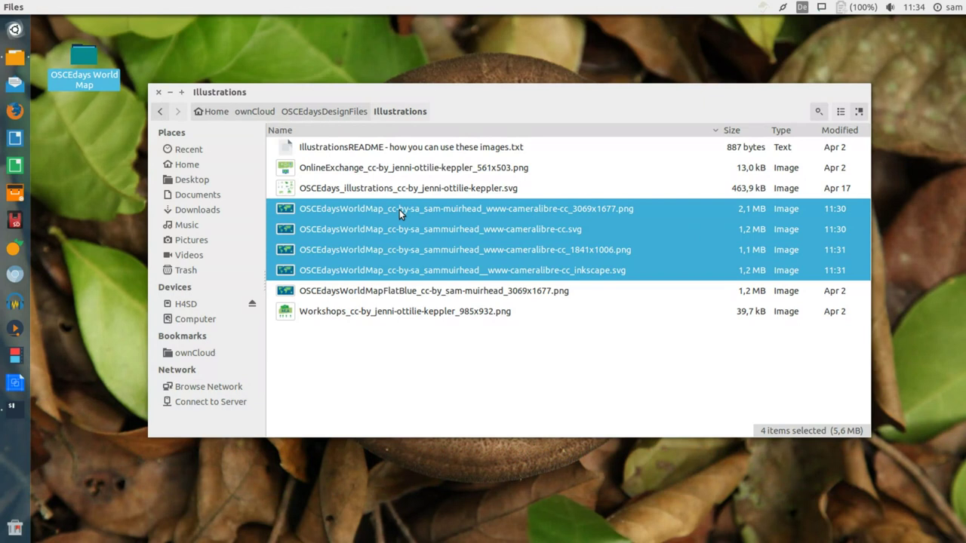
{"action": "right_click", "coordinate": [403, 249]}
{"action": "left_click", "coordinate": [449, 384]}
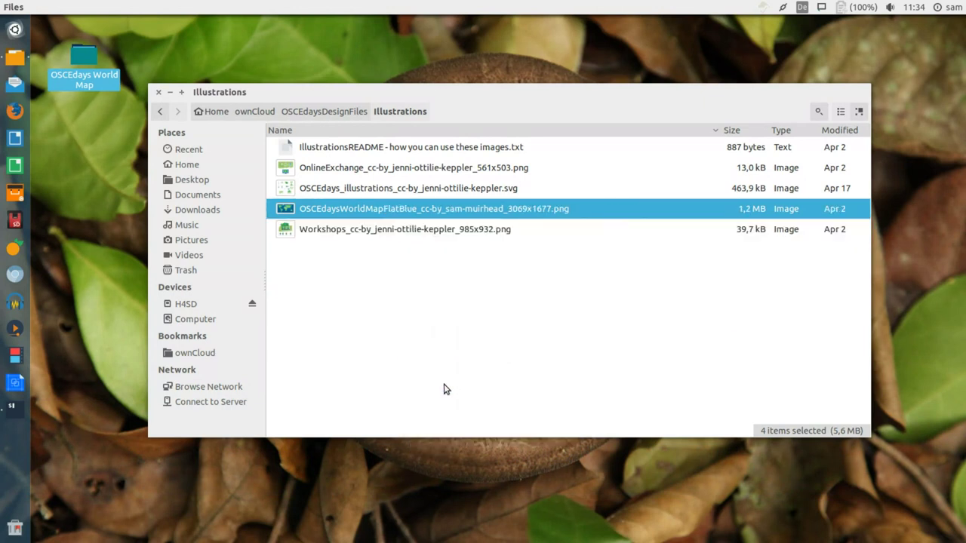
{"action": "left_click", "coordinate": [529, 272]}
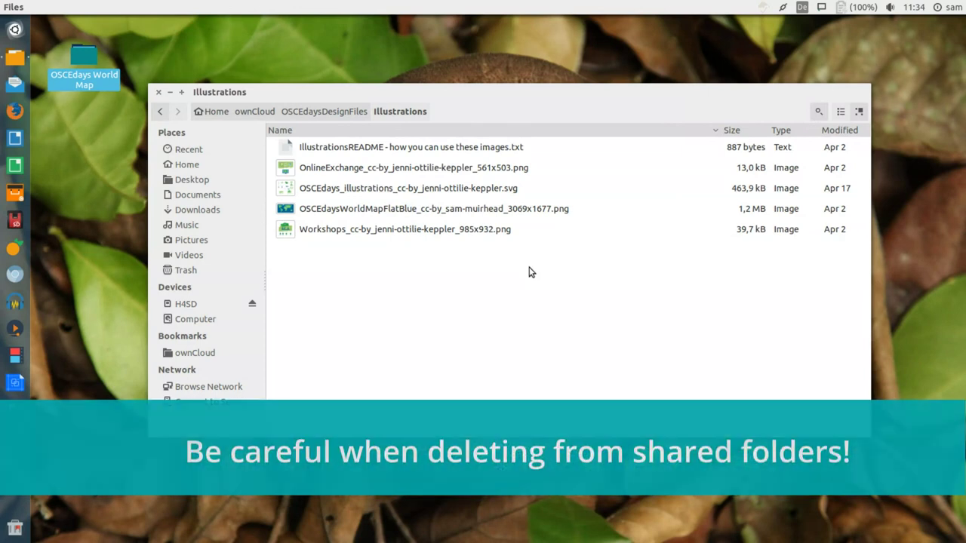
- Copy all four OSCEdaysWorldMap files from the desktop's OSCEdays World Map folder into the local ownCloud Illustrations folder
{"action": "double_click", "coordinate": [85, 57]}
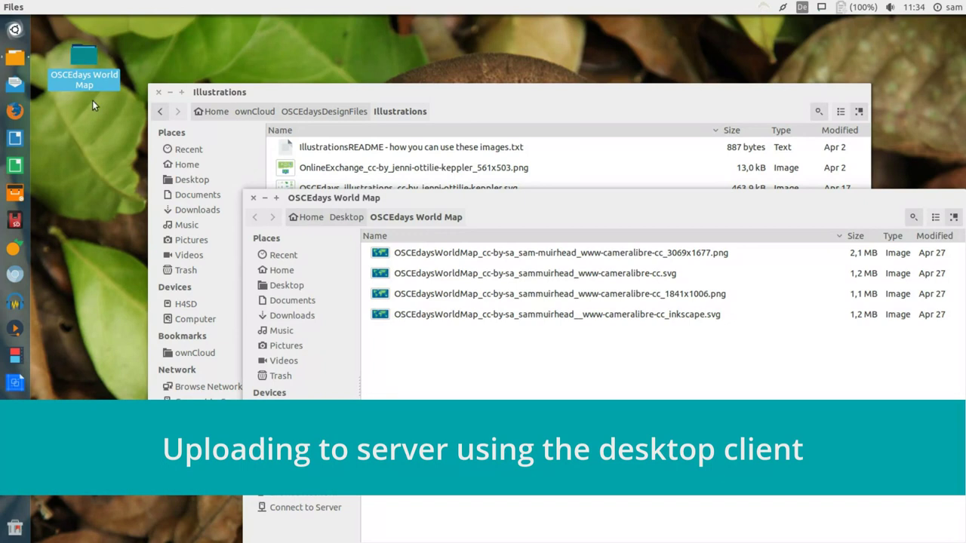
{"action": "left_click", "coordinate": [478, 253]}
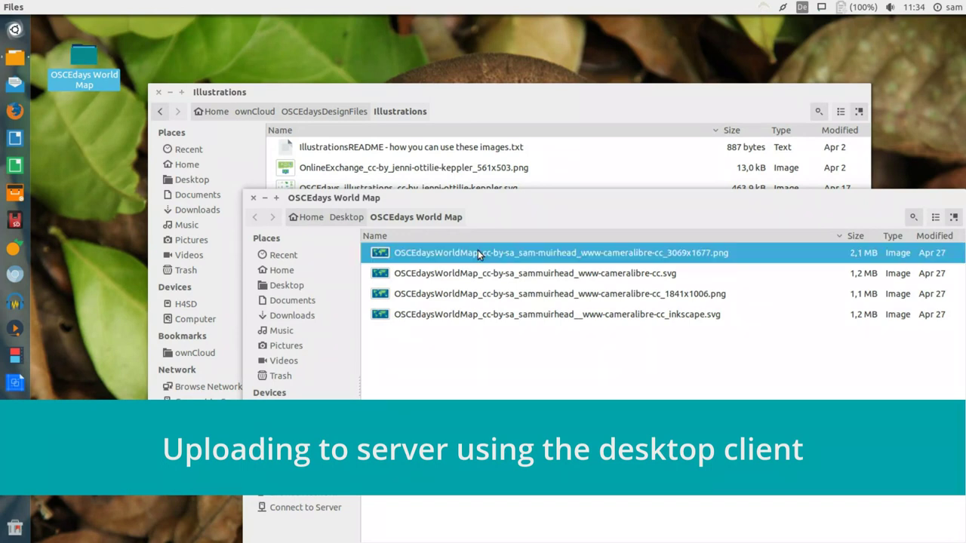
{"action": "left_click", "coordinate": [453, 312], "text": "shift"}
{"action": "left_click_drag", "start_coordinate": [473, 202], "coordinate": [657, 204]}
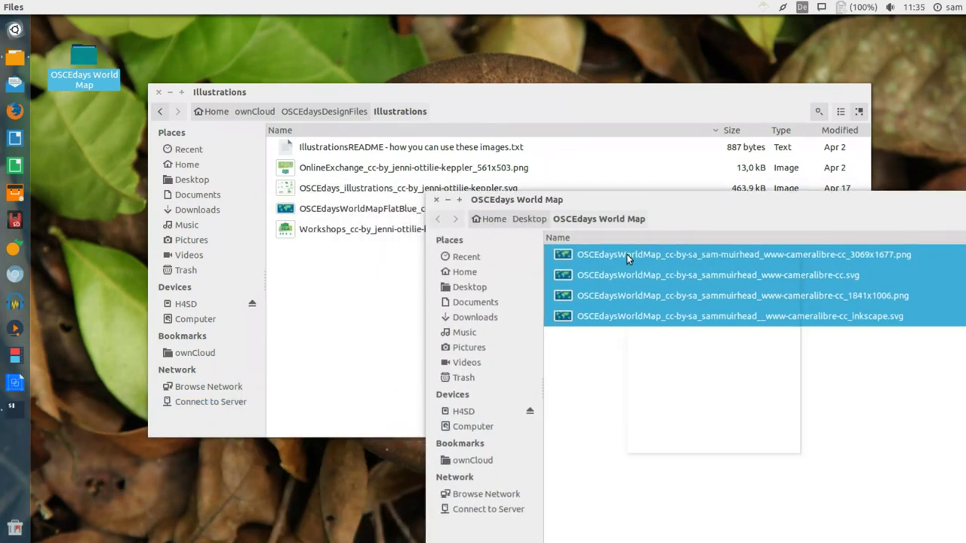
{"action": "right_click", "coordinate": [626, 254]}
{"action": "left_click", "coordinate": [655, 323]}
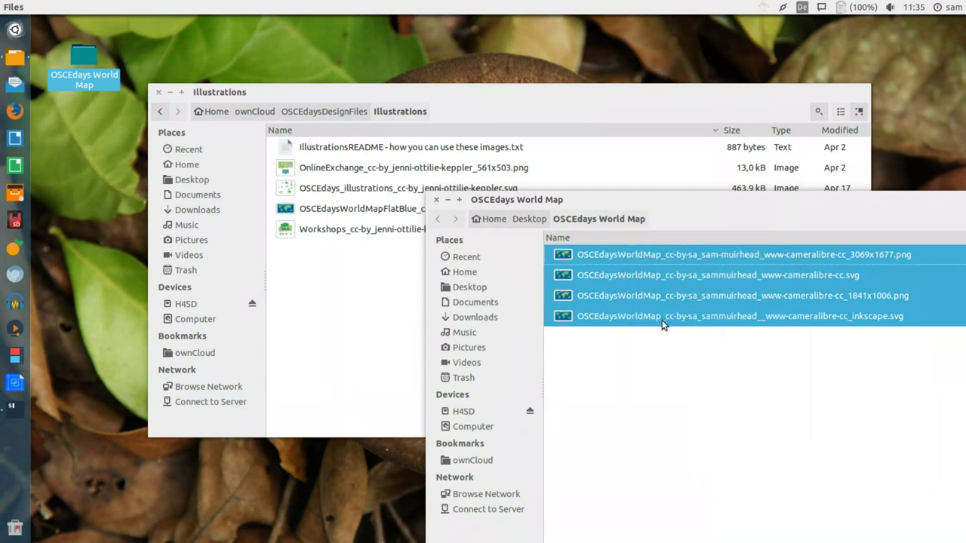
{"action": "left_click", "coordinate": [345, 294]}
{"action": "right_click", "coordinate": [346, 288]}
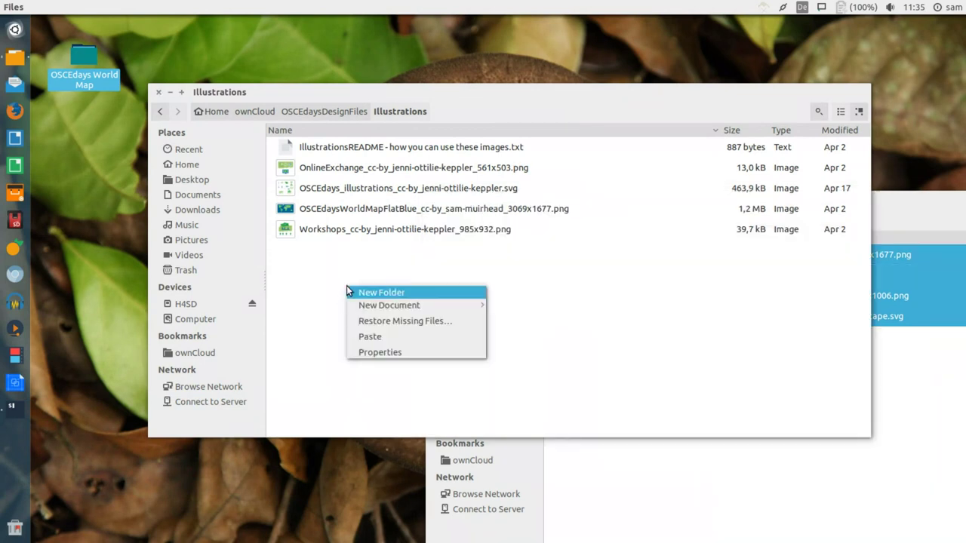
{"action": "left_click", "coordinate": [429, 336]}
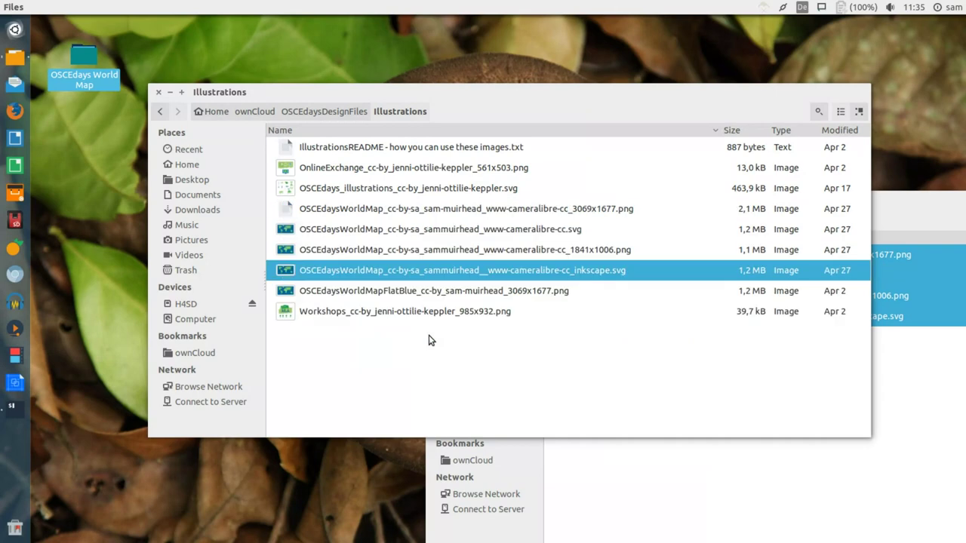